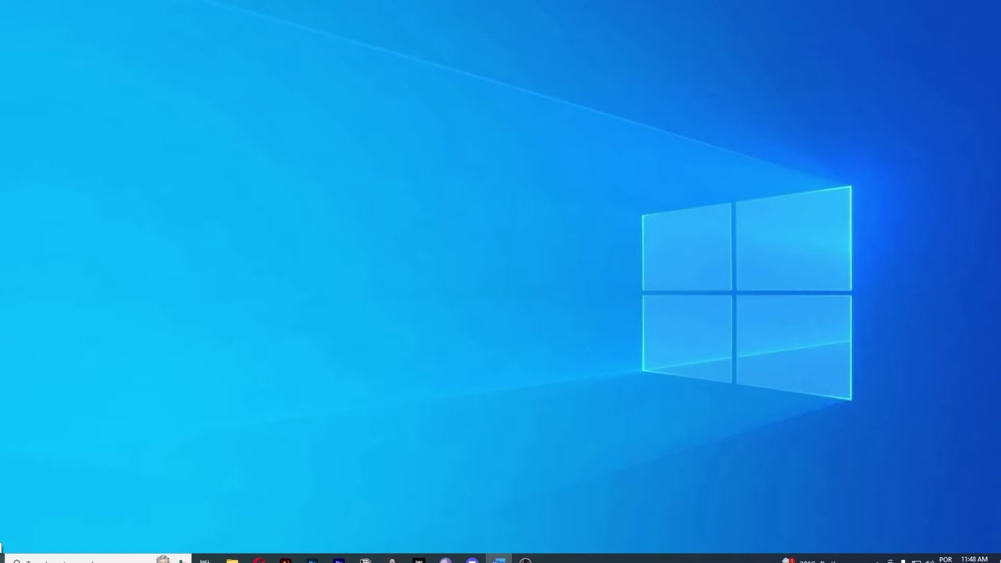
- Open Windows Settings from the Start menu
left_click(1, 558)
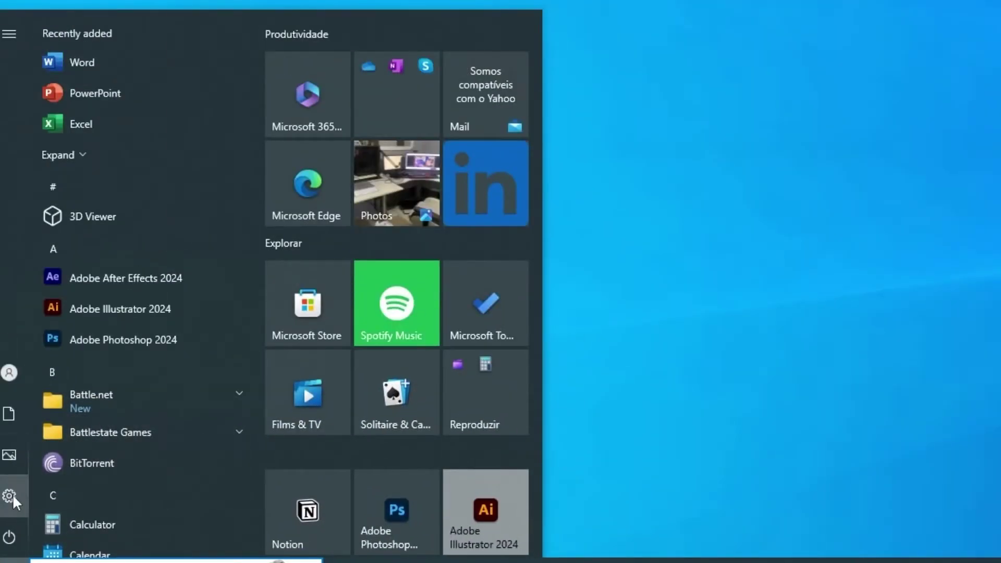
left_click(14, 494)
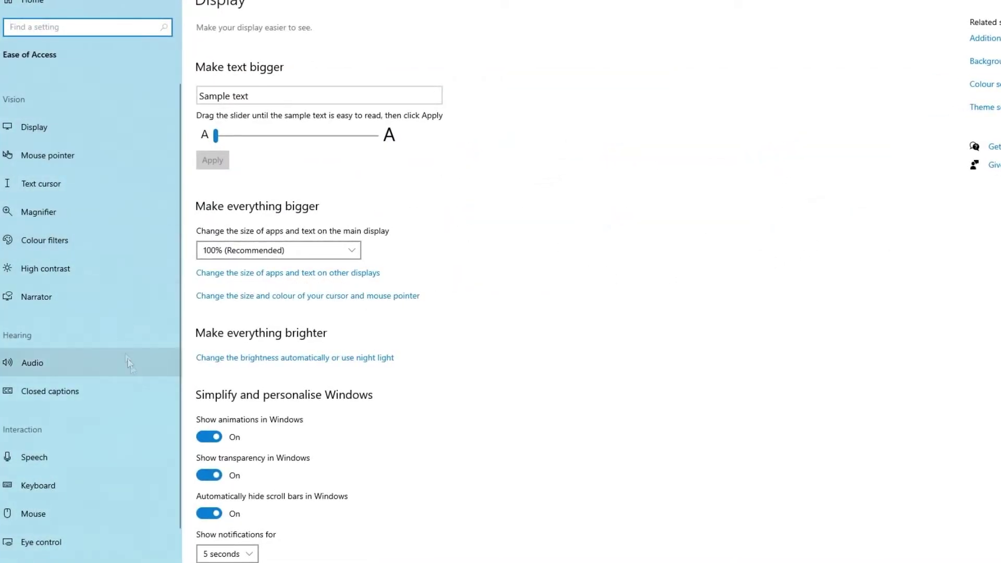
- On the Ease of Access Keyboard page, turn Sticky Keys on and back off, leaving Filter Keys off
left_click(49, 490)
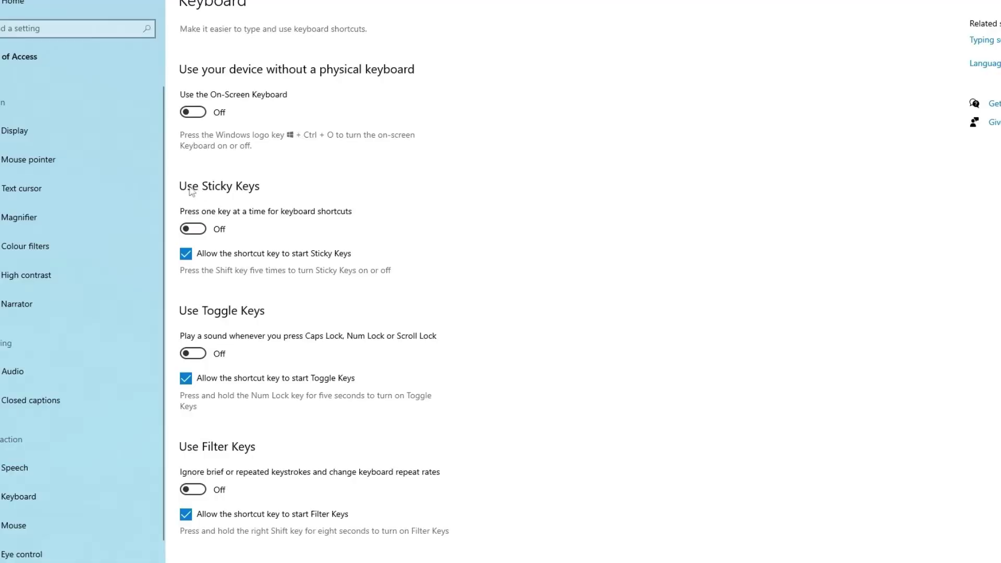
left_click(197, 235)
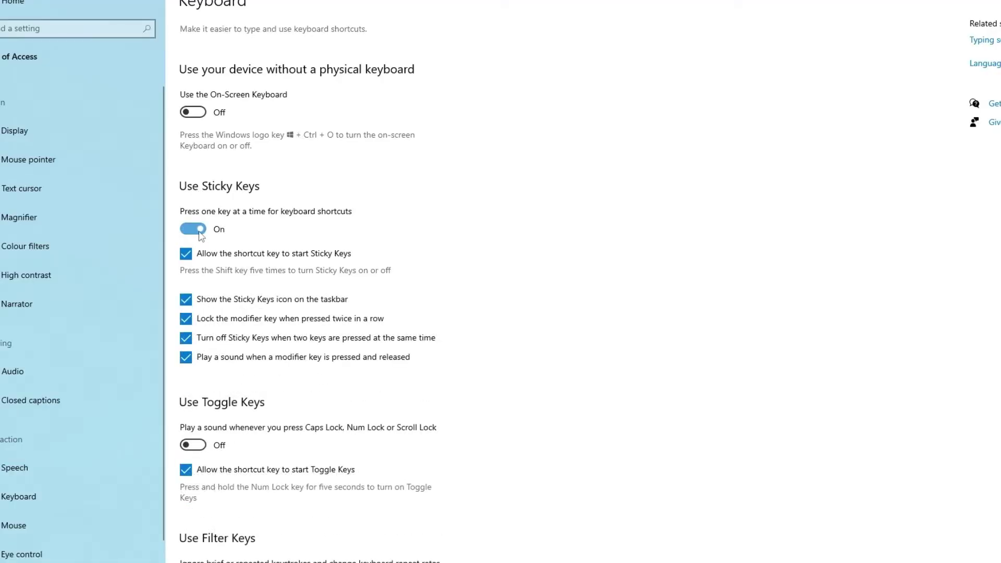
left_click(197, 235)
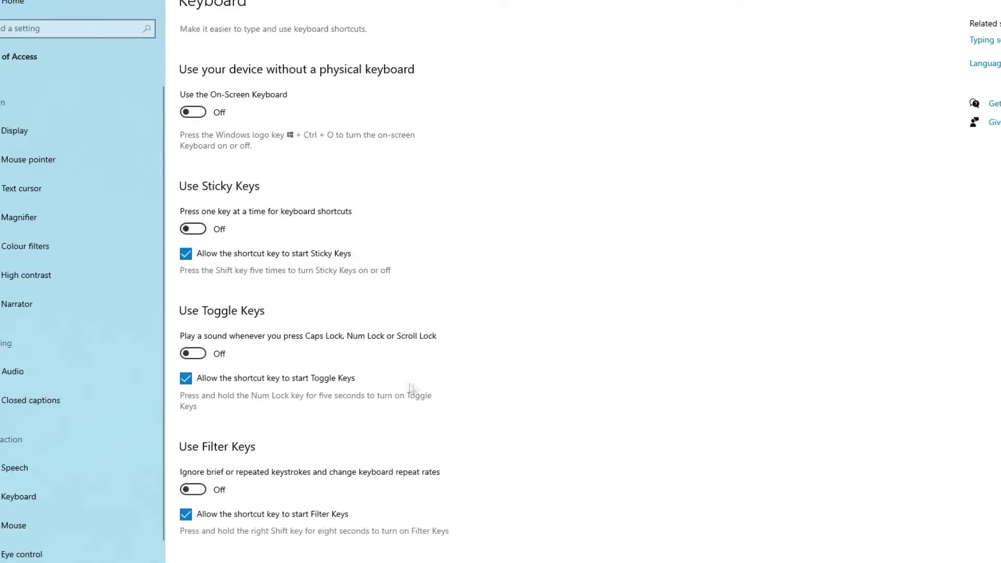
scroll(415, 389, "down", 2)
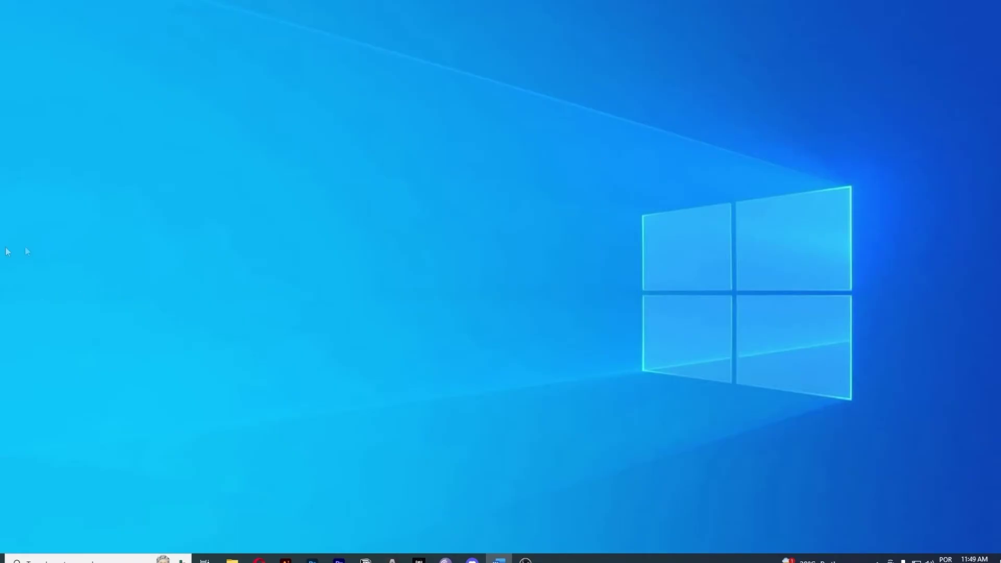
- Launch Registry Editor by running regedit from the Run prompt
key("super+r")
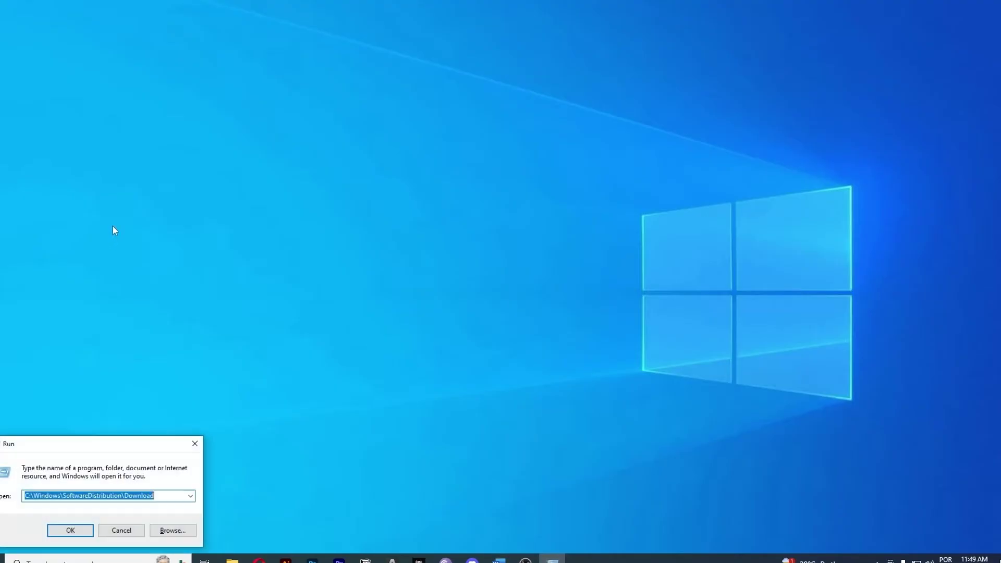
left_click_drag(117, 444, 301, 271)
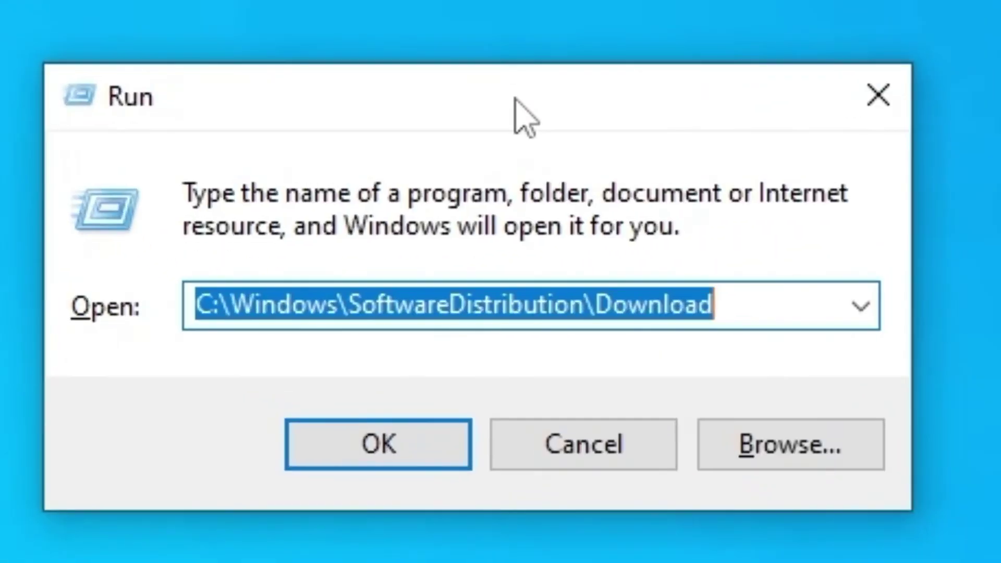
type("regedit")
key("Return")
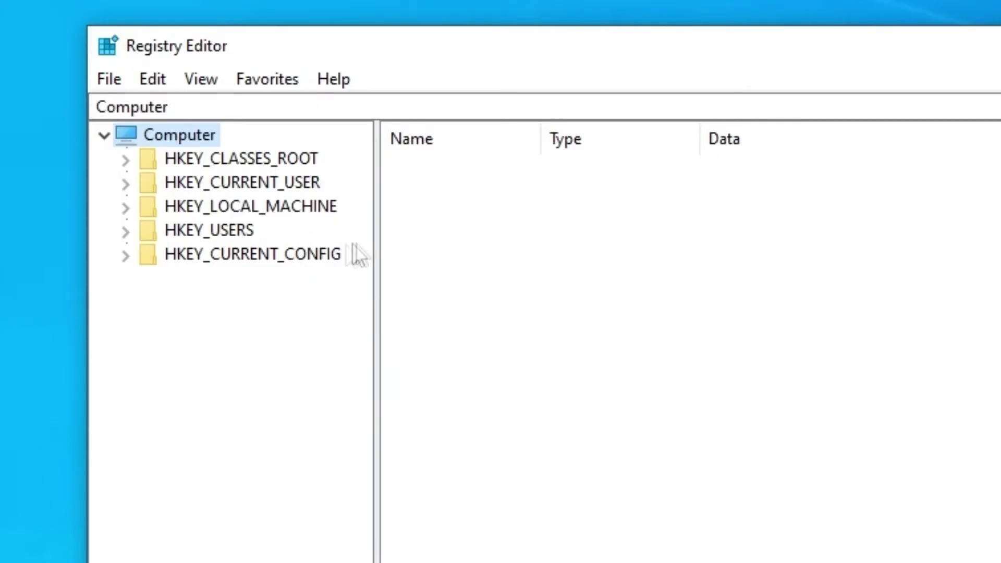
- Expand HKEY_LOCAL_MACHINE\SOFTWARE\Policies\Microsoft and widen the key tree pane
left_click(126, 208)
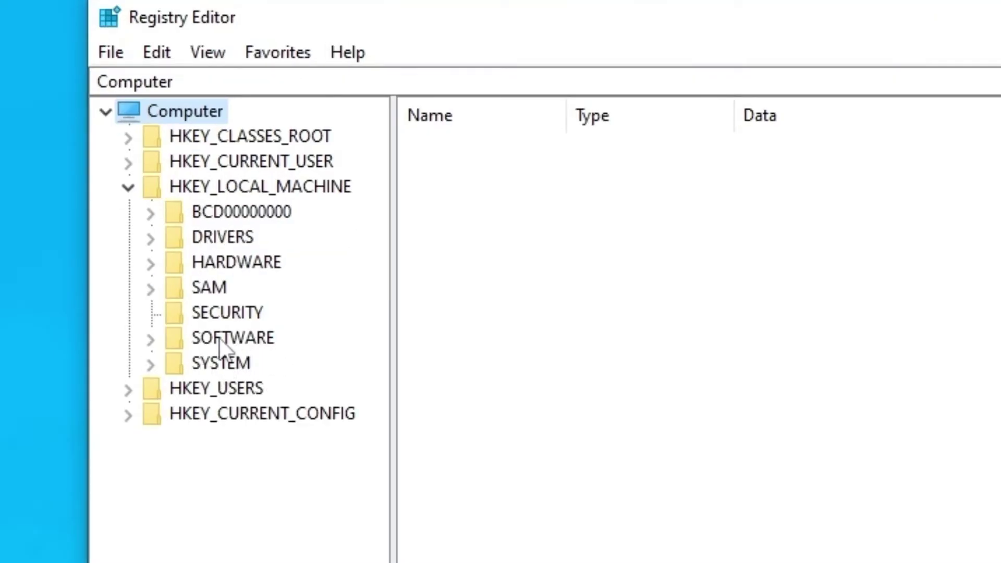
left_click(150, 340)
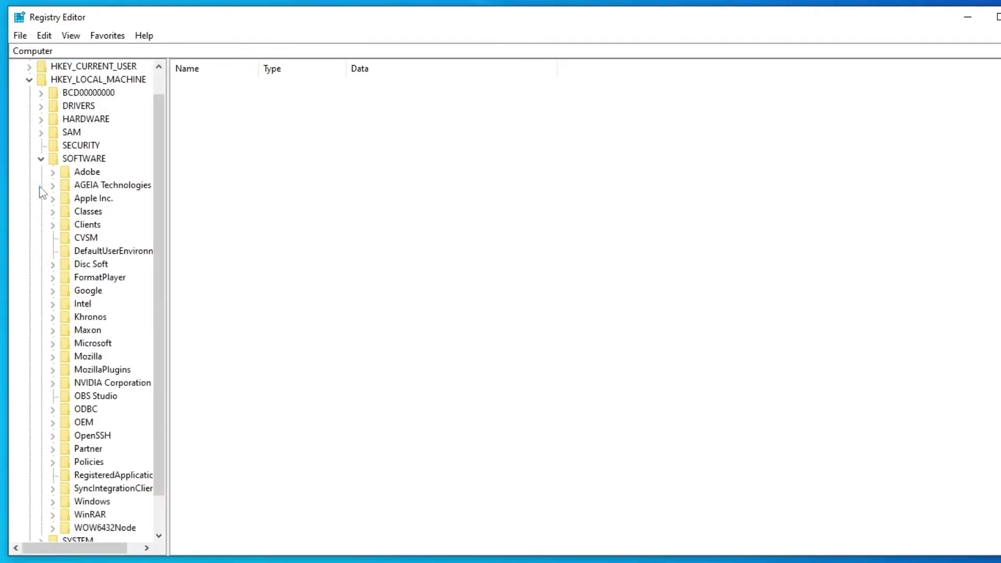
scroll(163, 324, "down", 1)
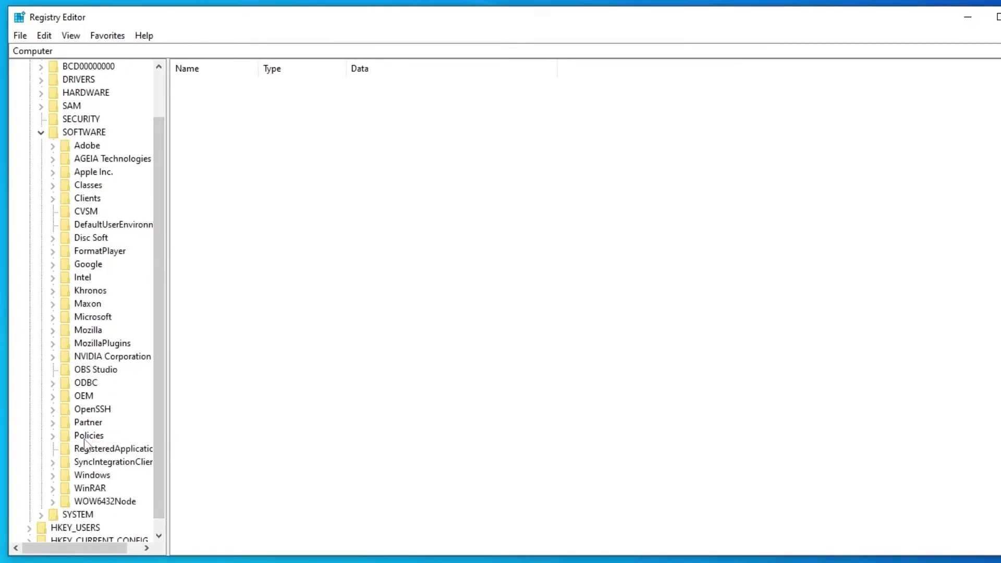
left_click(53, 437)
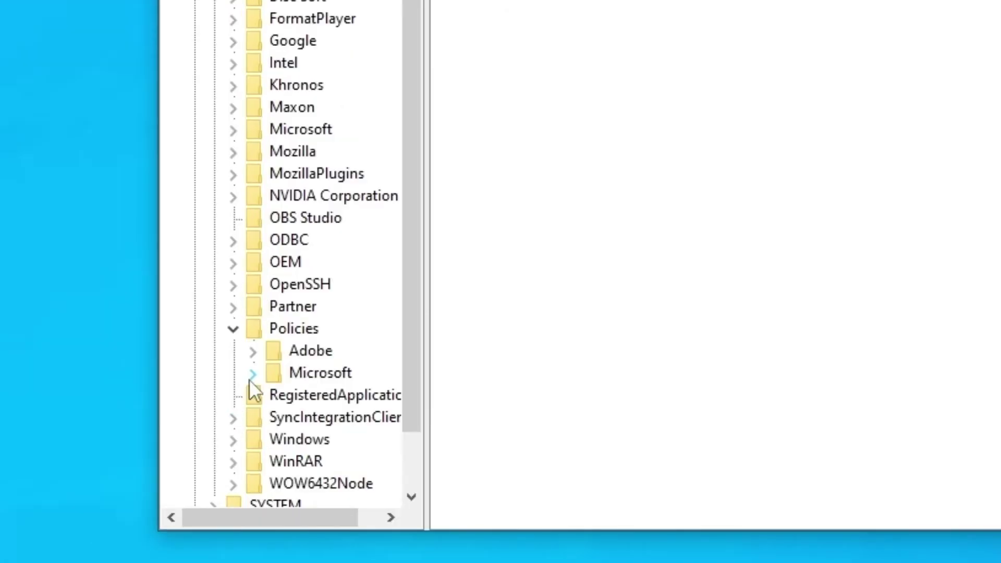
left_click(250, 377)
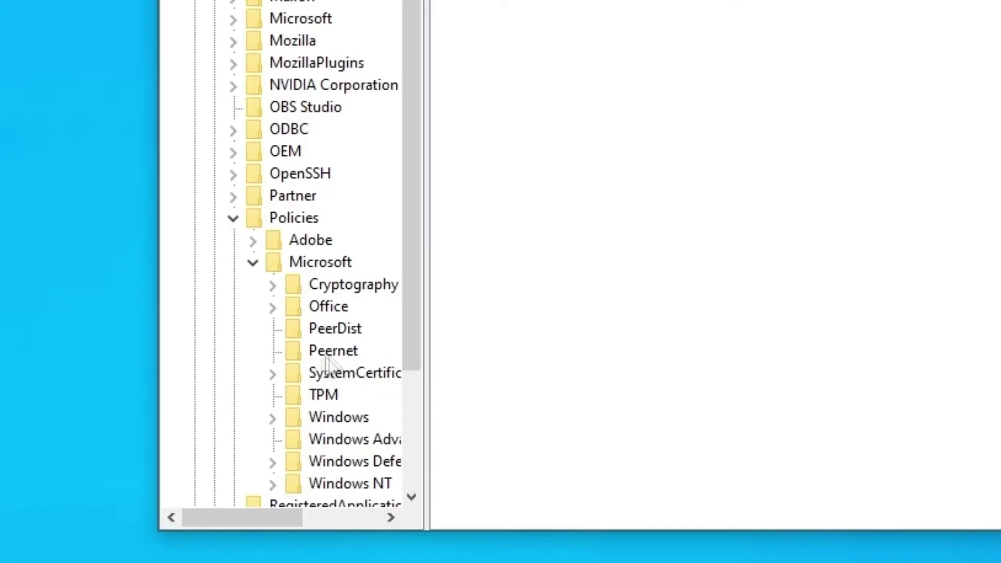
scroll(355, 295, "down", 1)
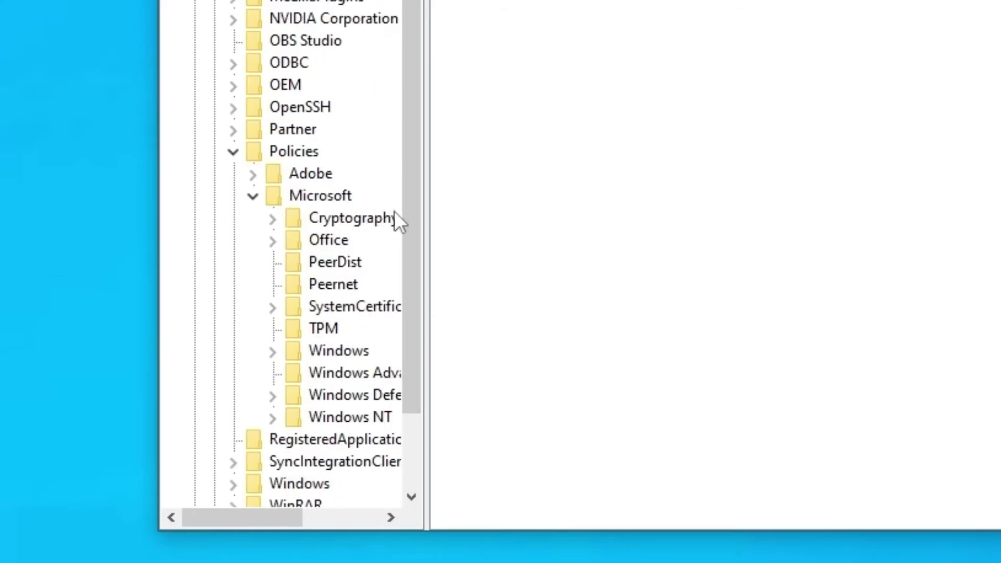
left_click_drag(424, 250, 579, 264)
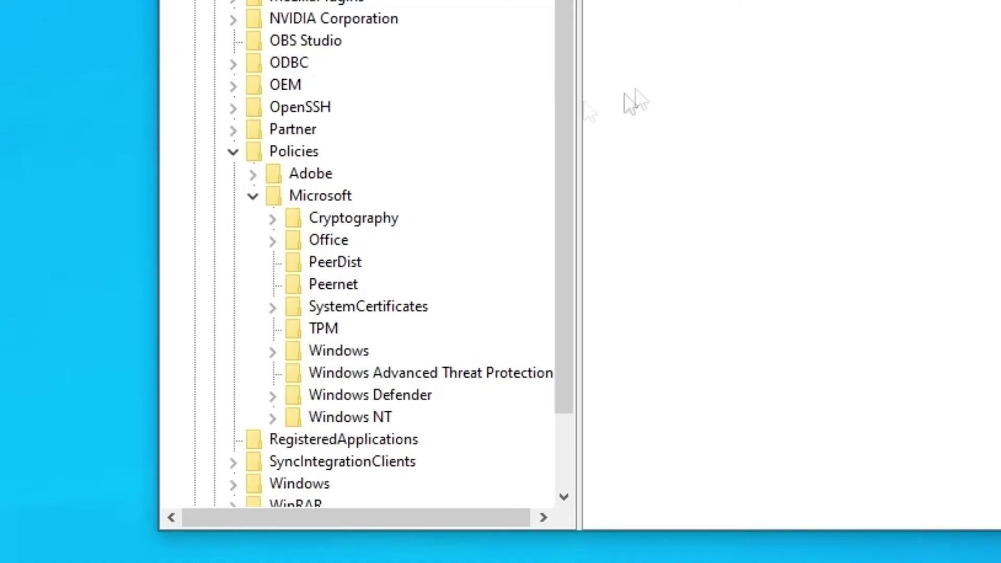
- Add a DWORD (32-bit) value AllowWindowsinkWorkspace under the Microsoft key with value data 0
right_click(326, 198)
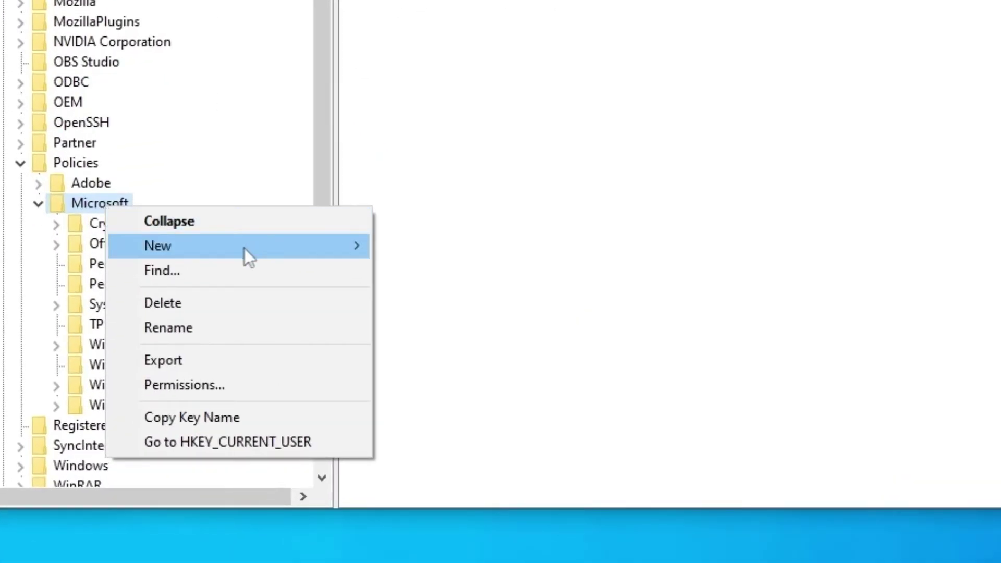
mouse_move(243, 252)
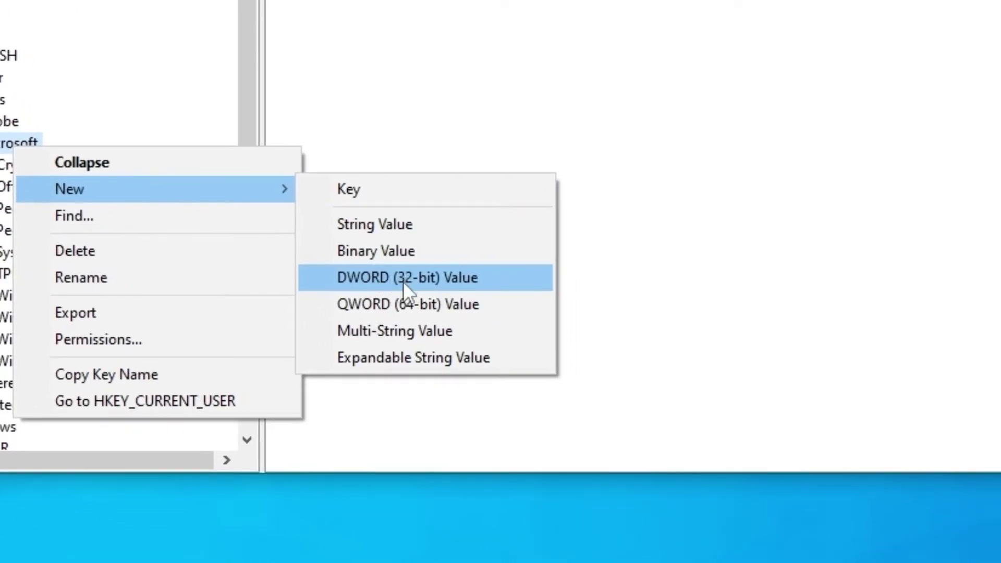
left_click(427, 280)
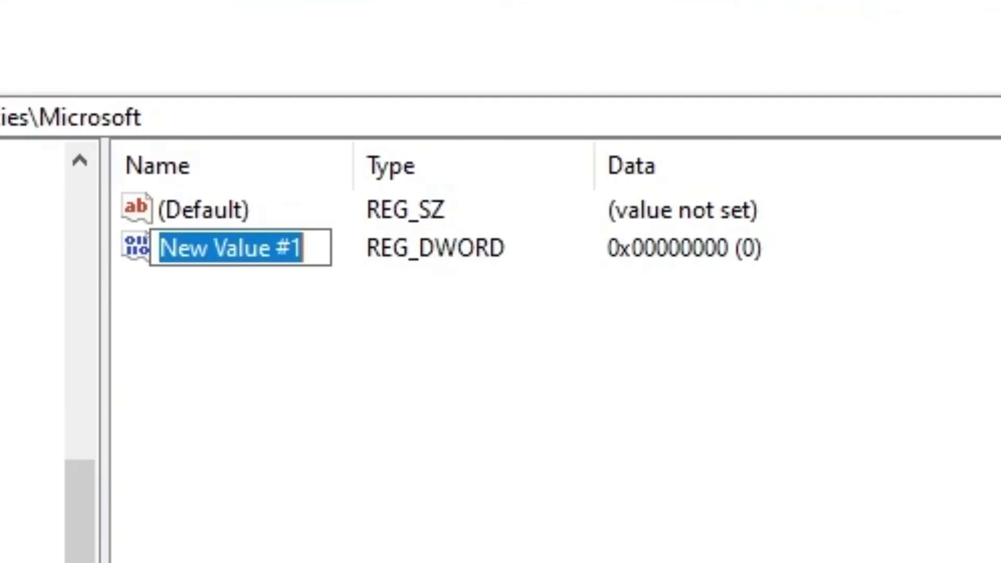
type("Allow")
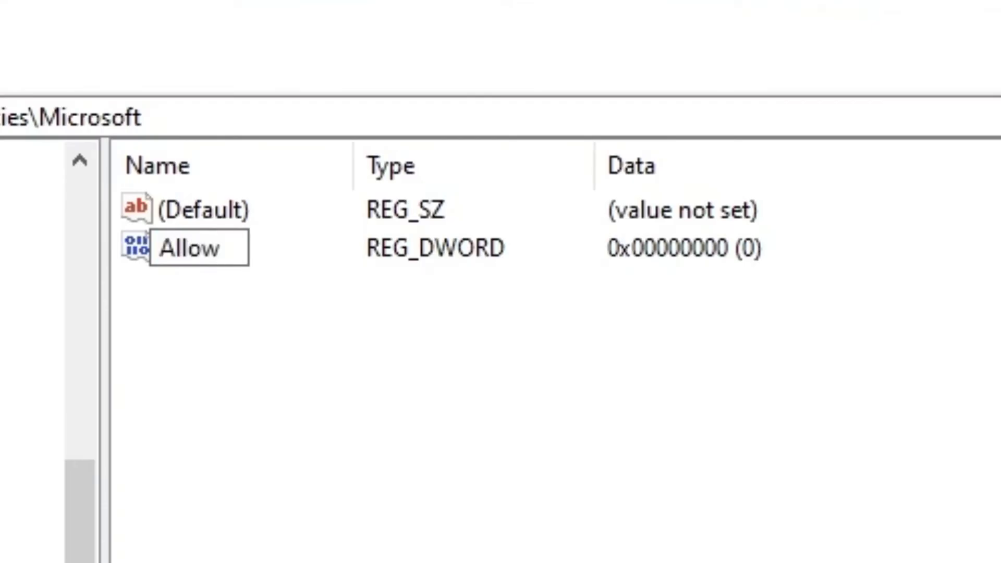
type("Windowsin")
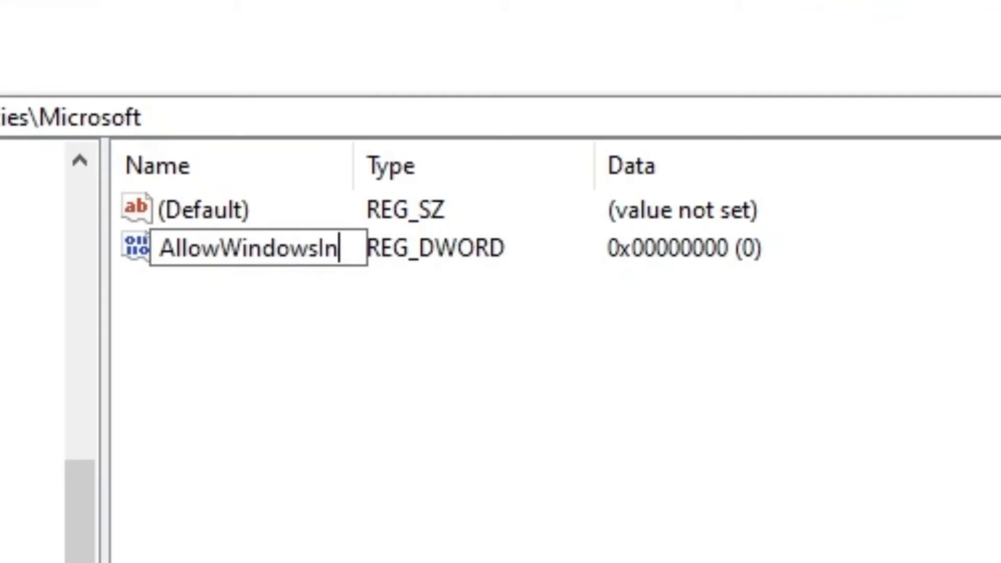
key("BackSpace")
key("BackSpace")
type("inkS")
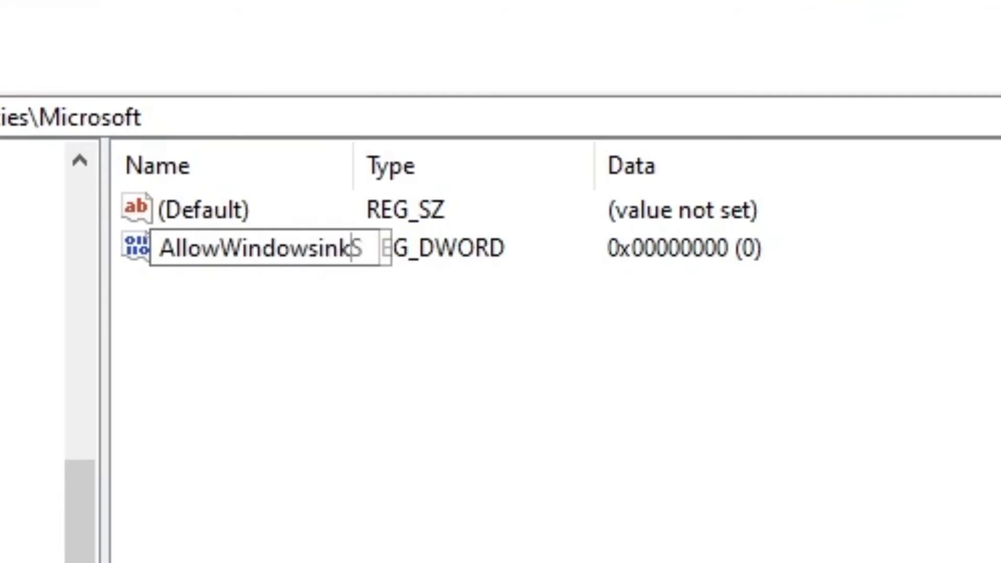
key("BackSpace")
type("Workspace")
key("Return")
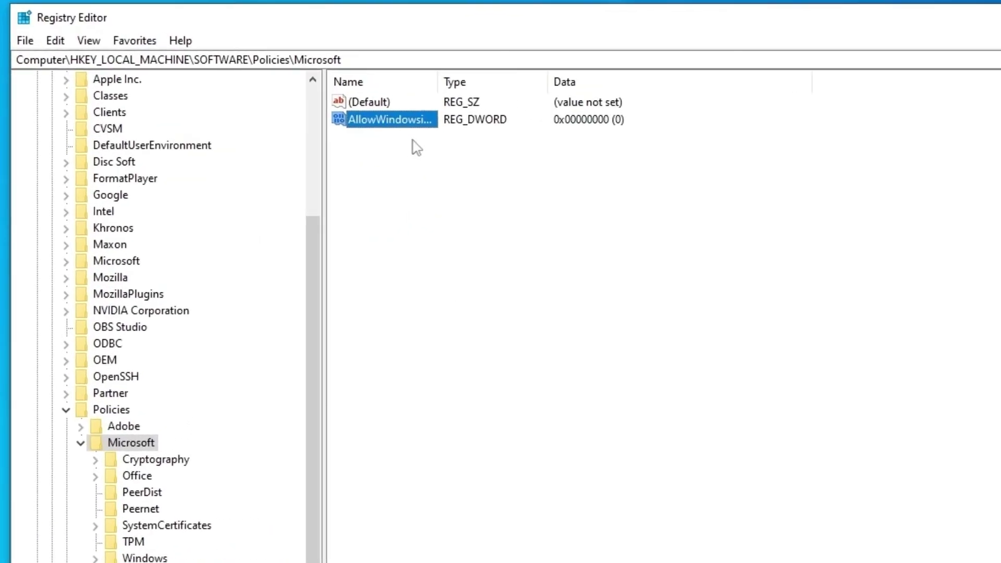
double_click(316, 248)
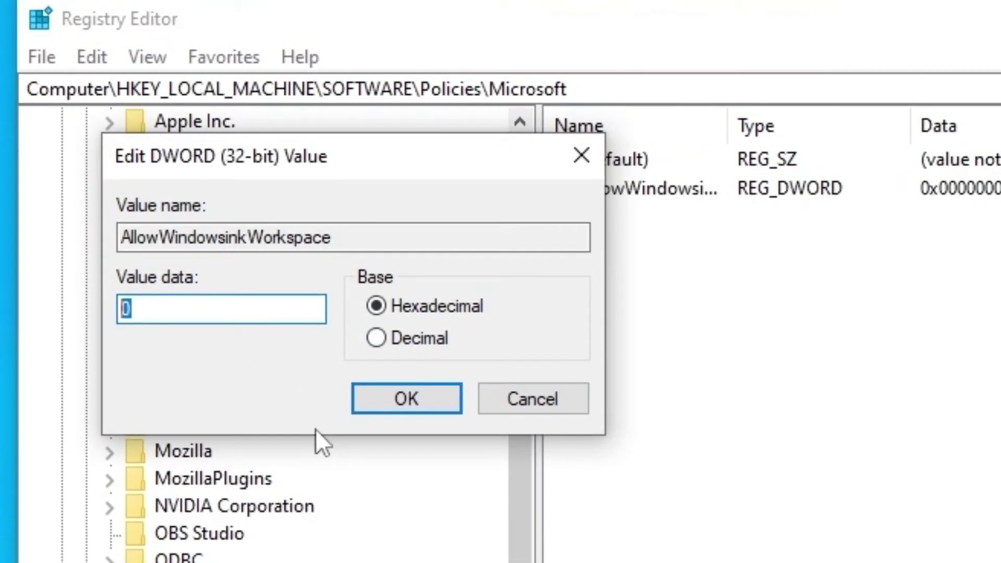
left_click(371, 409)
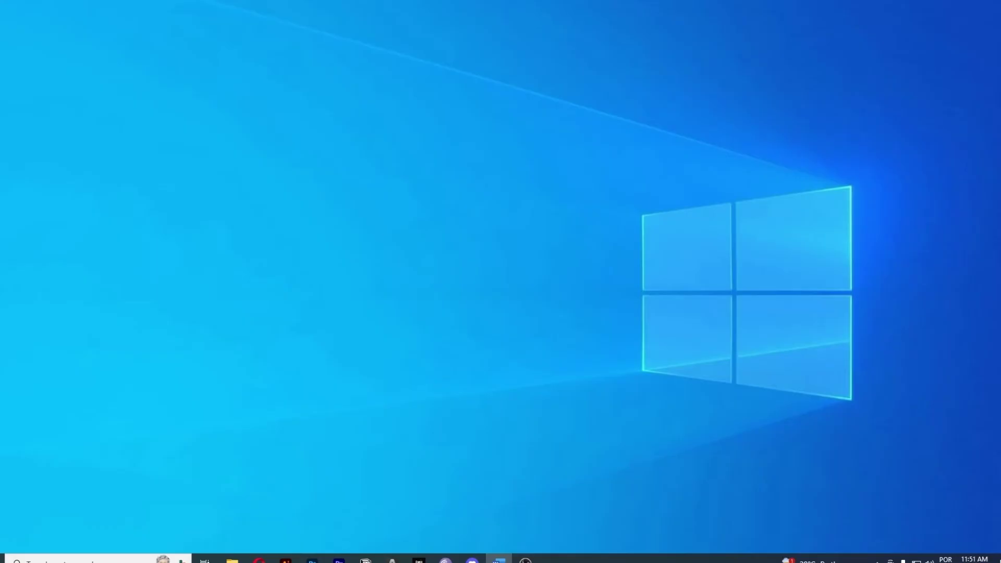
- Search 'trouble' and run the Keyboard troubleshooter from Additional troubleshooters
left_click(8, 559)
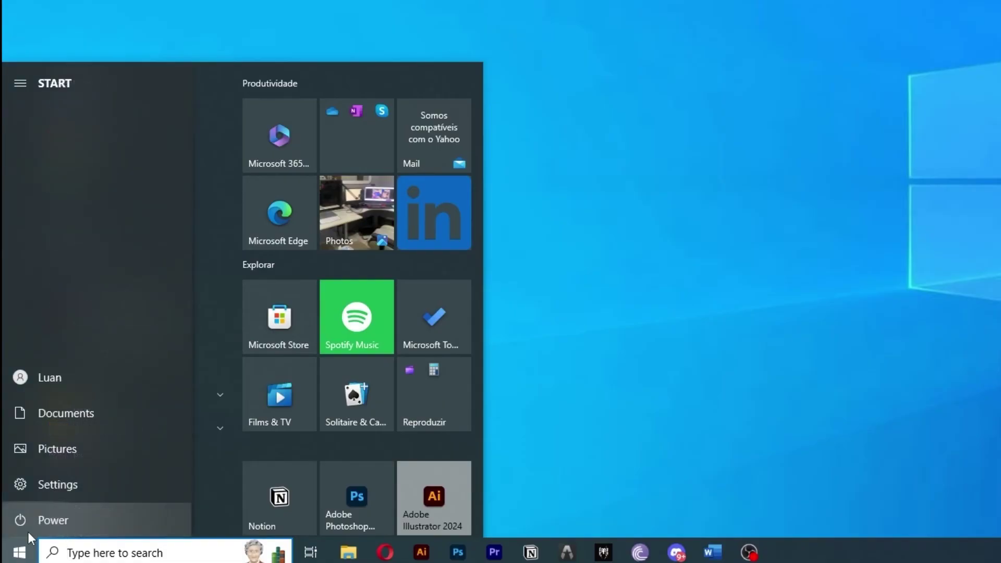
type("trouble")
key("Return")
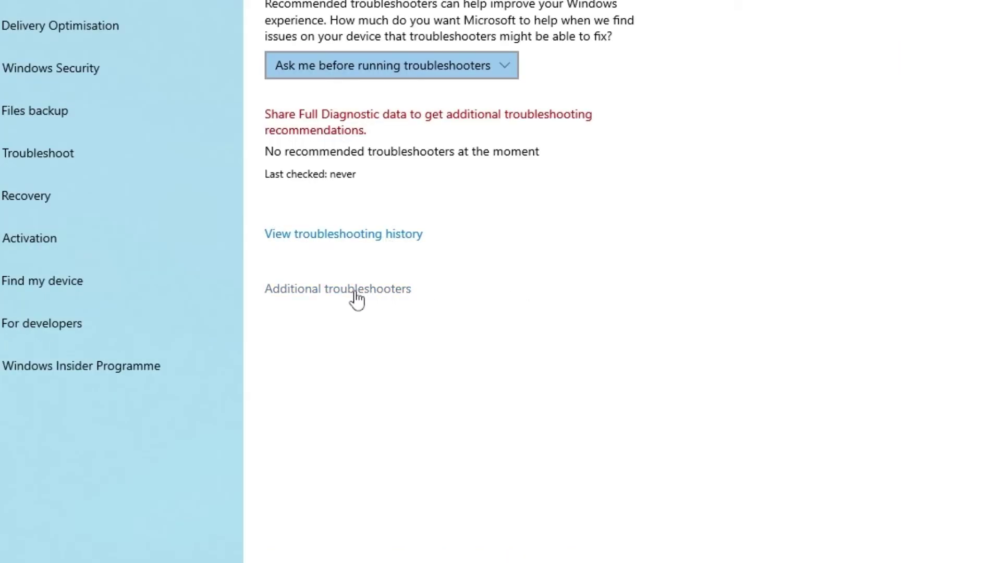
left_click(357, 298)
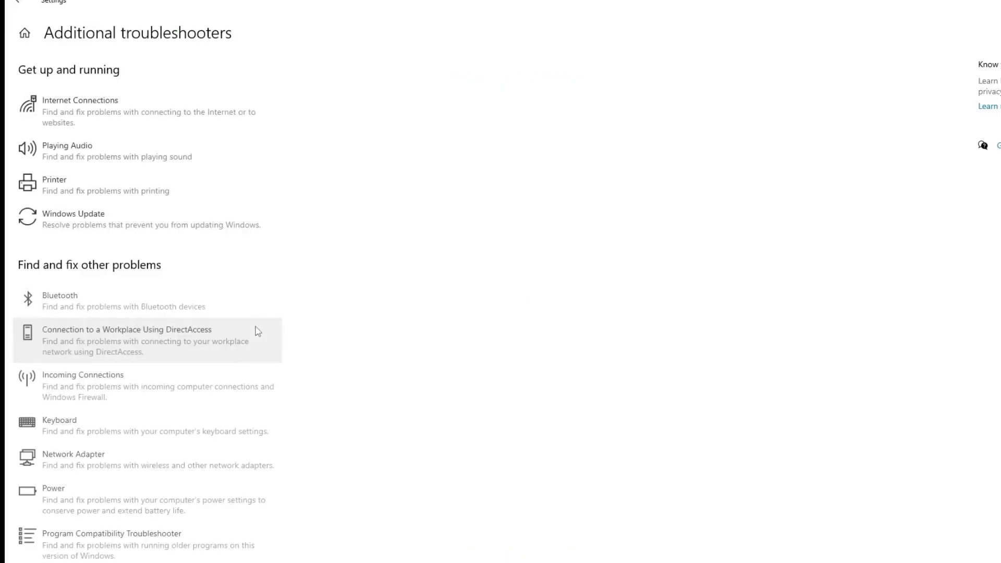
scroll(257, 331, "down", 5)
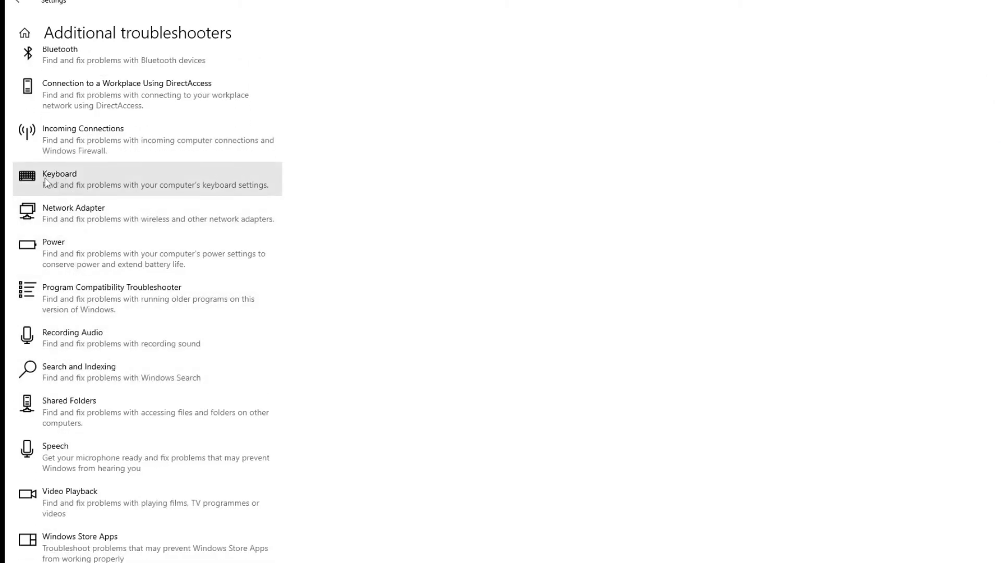
left_click(32, 185)
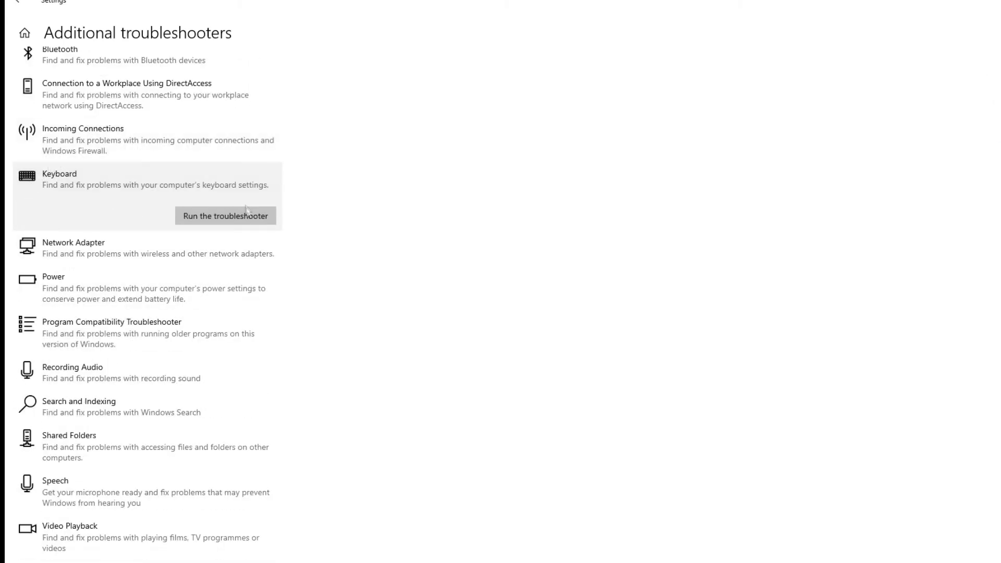
left_click(195, 218)
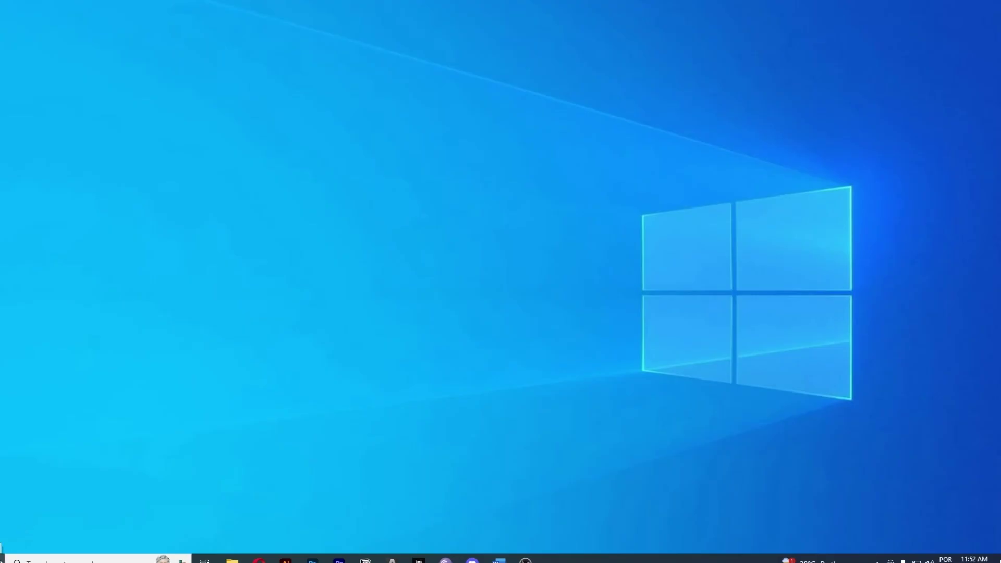
- Open Device Manager from the Start right-click menu and maximize its window
right_click(2, 557)
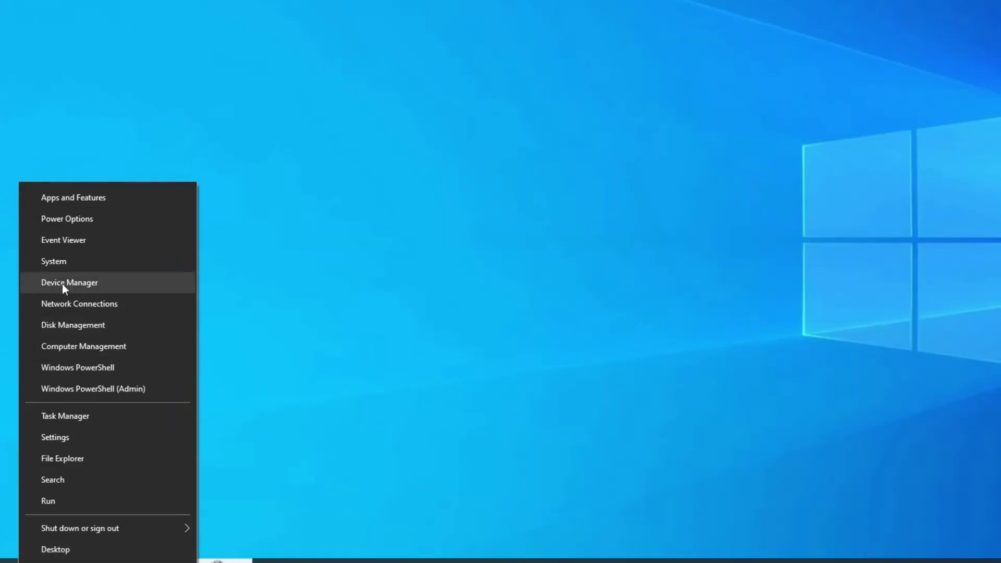
left_click(63, 284)
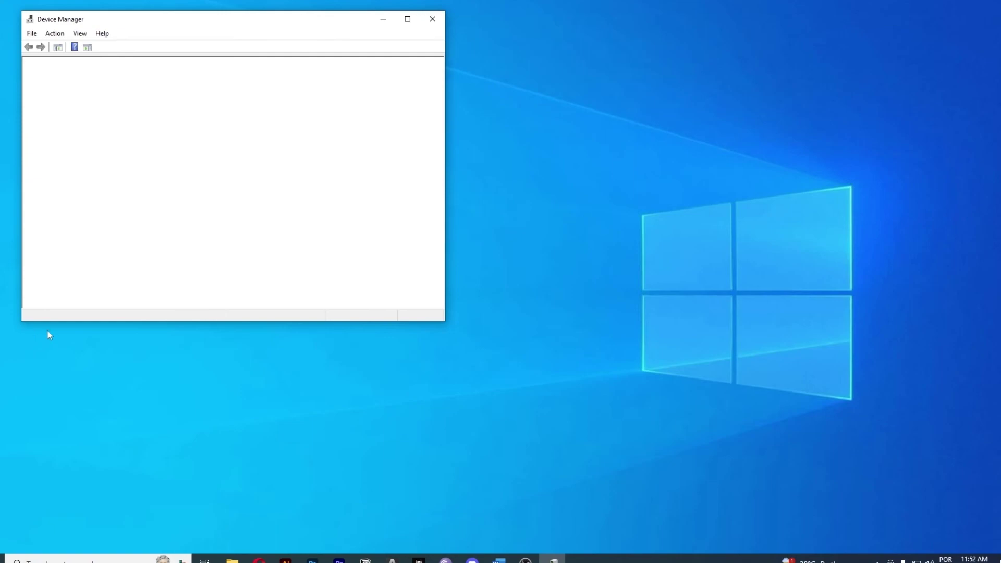
double_click(193, 20)
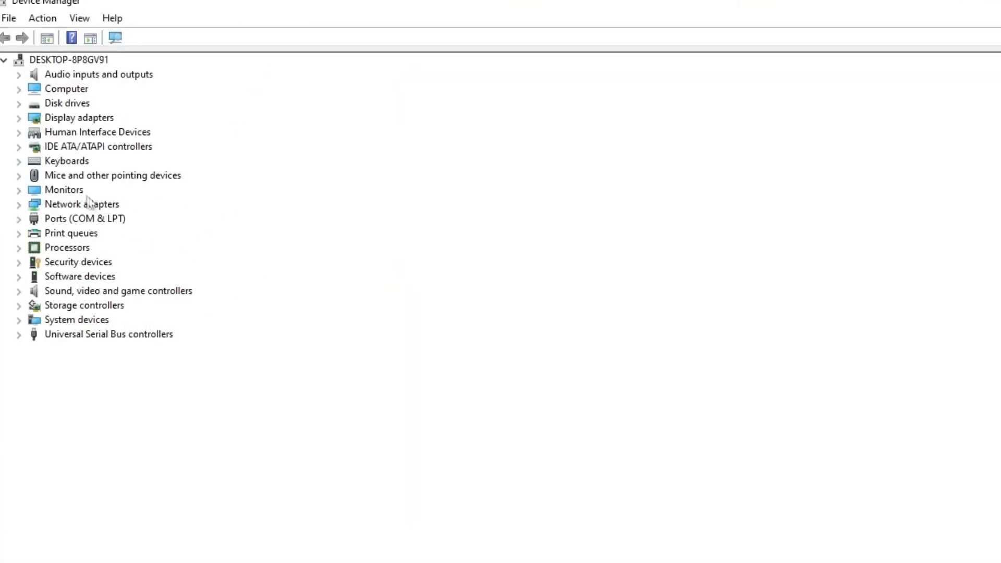
- Expand Keyboards and uninstall the first HID Keyboard Device
left_click(51, 162)
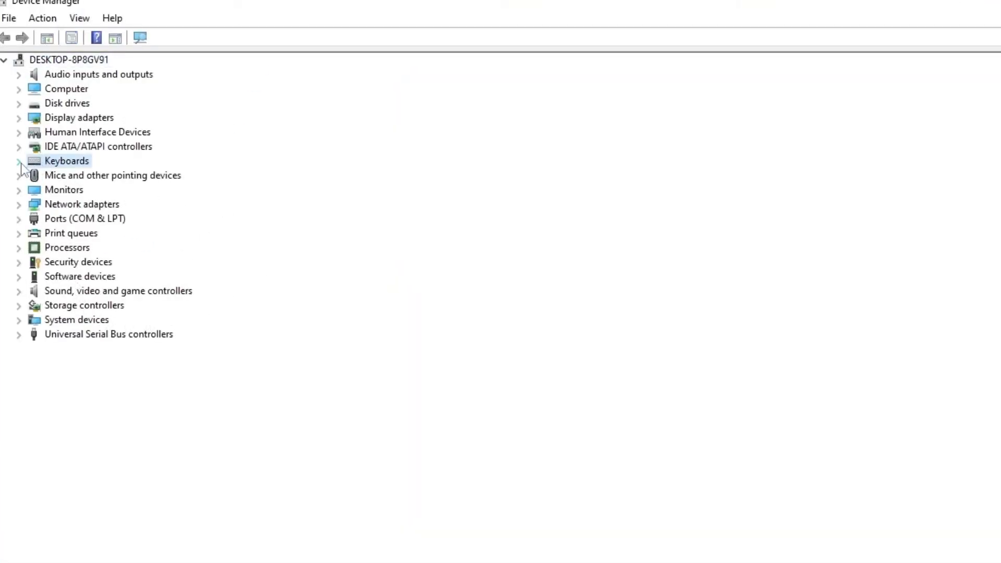
left_click(19, 162)
right_click(60, 175)
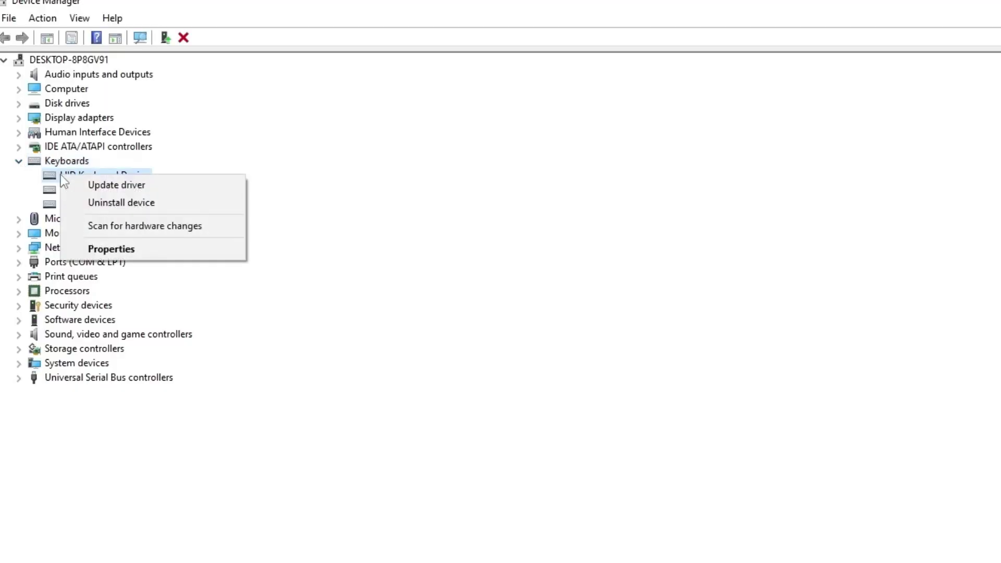
left_click(119, 204)
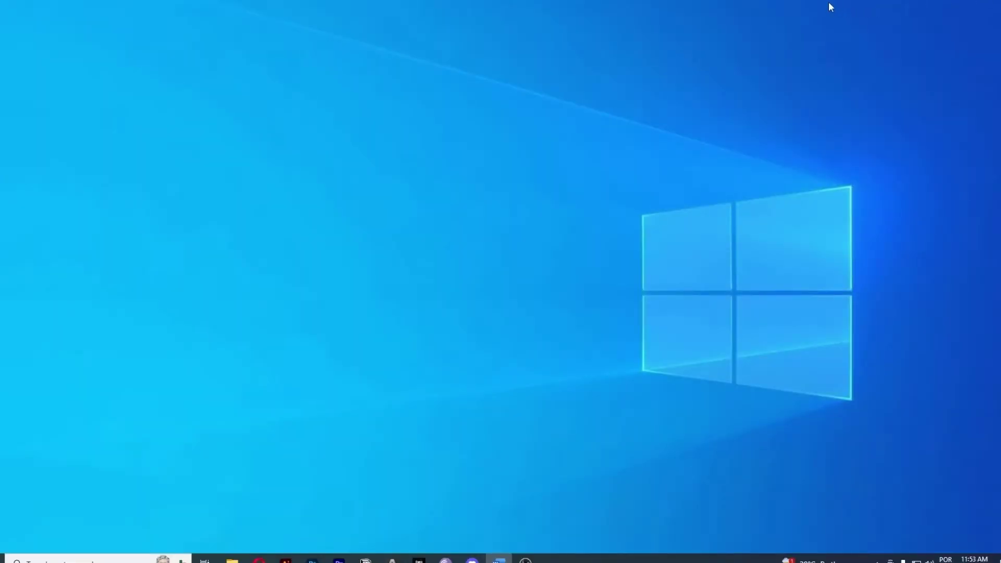